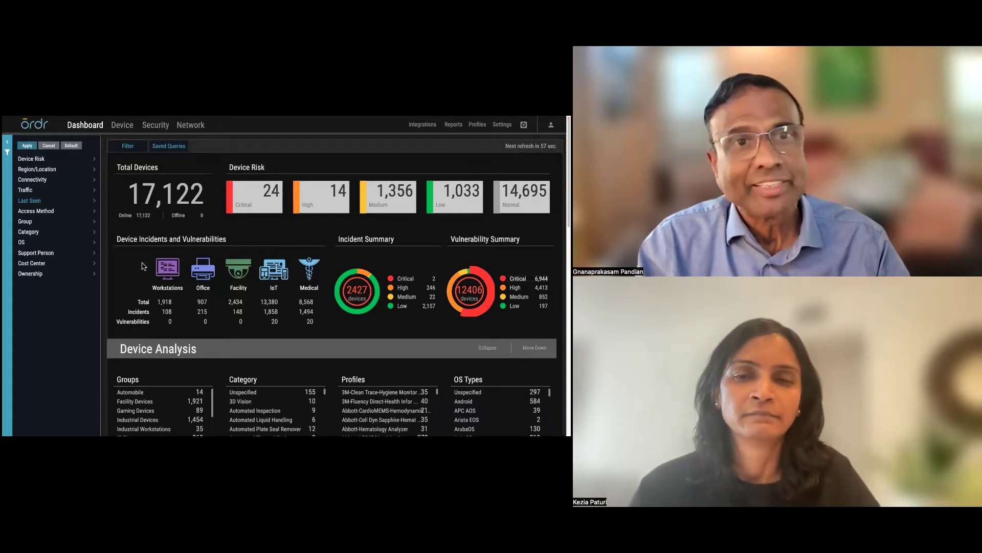
Step: Expand the Region/Location filter in the dashboard sidebar to list the available sites
click(97, 171)
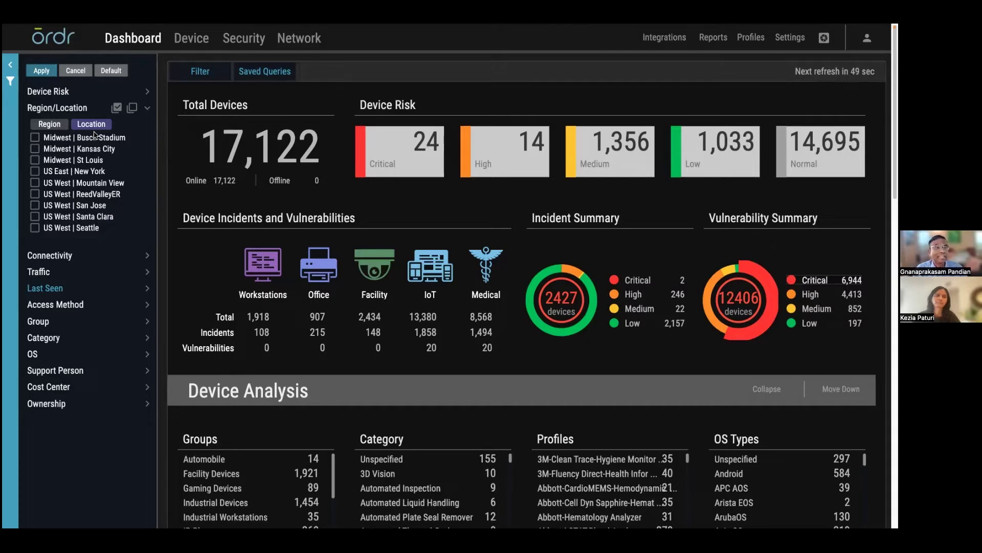
Step: Filter the dashboard to the Midwest Busch Stadium, Kansas City and St Louis locations
click(35, 137)
click(35, 148)
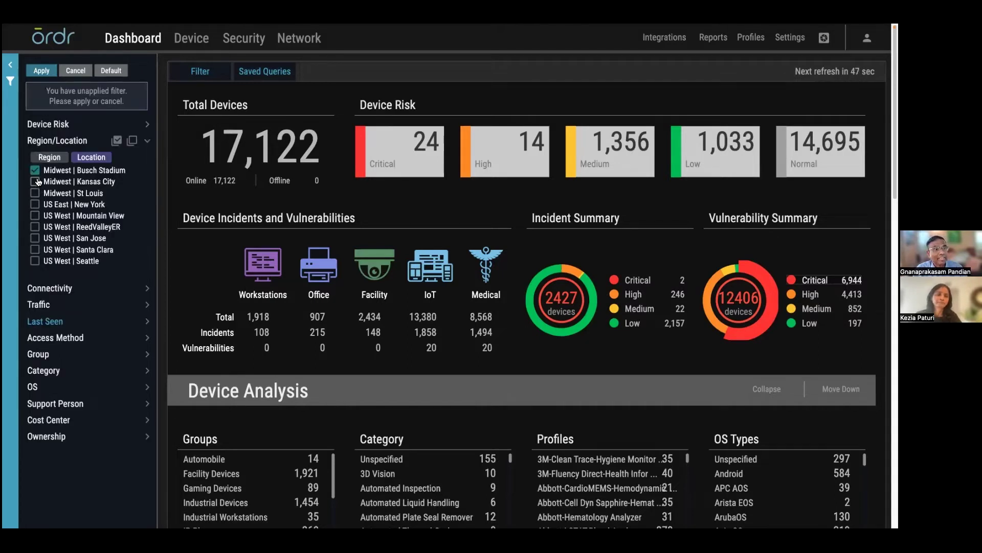
click(35, 193)
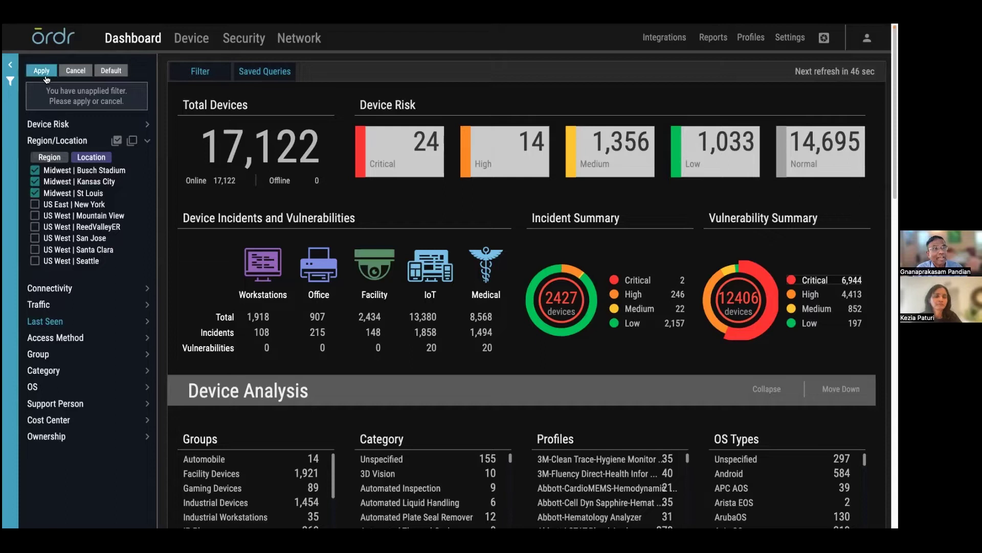
key(Return)
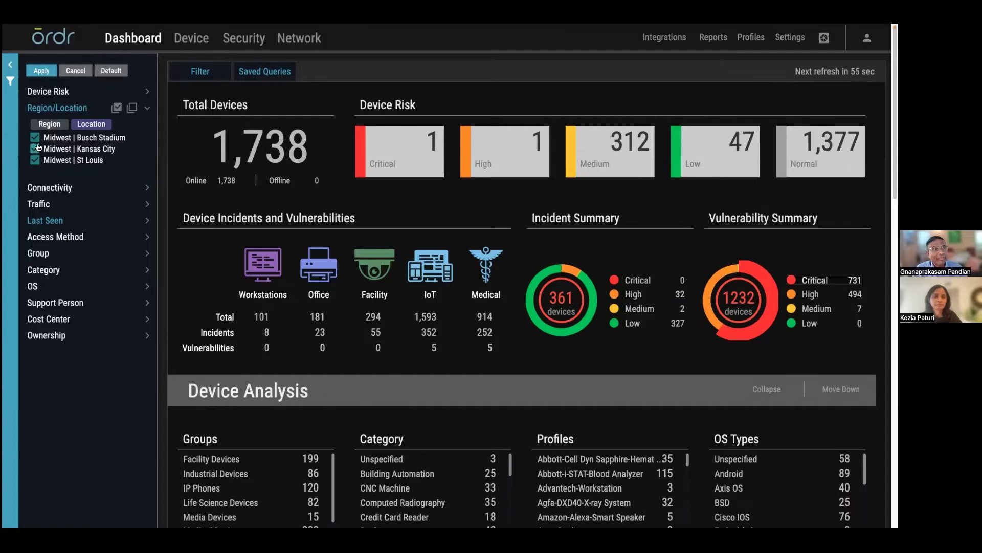
Step: Narrow the location filter to Busch Stadium and St Louis, dropping Kansas City, and apply
click(35, 160)
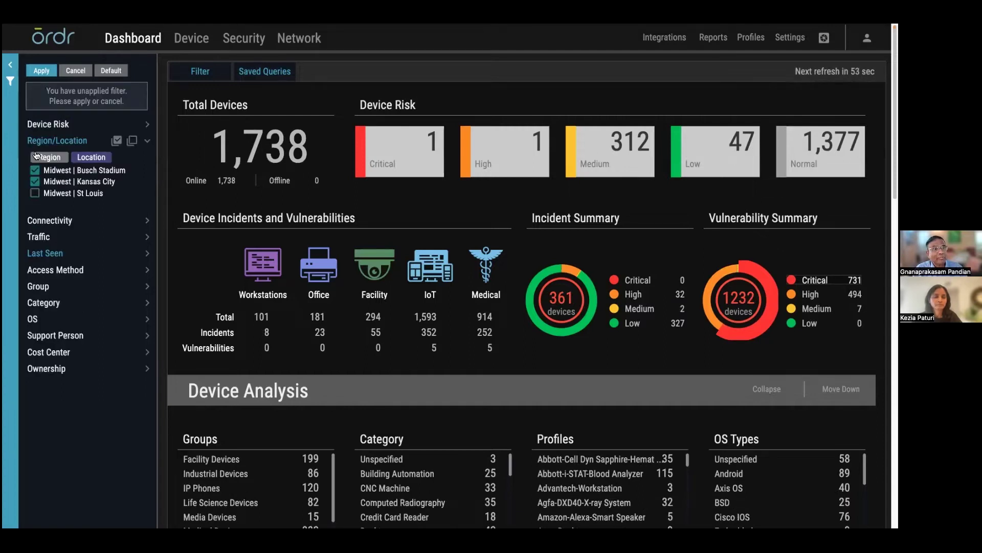
click(35, 194)
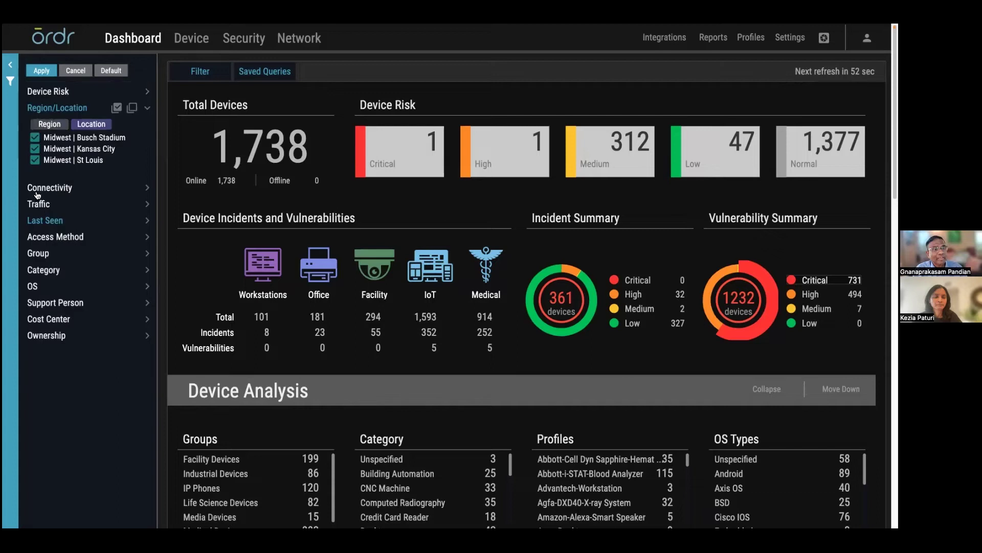
click(40, 150)
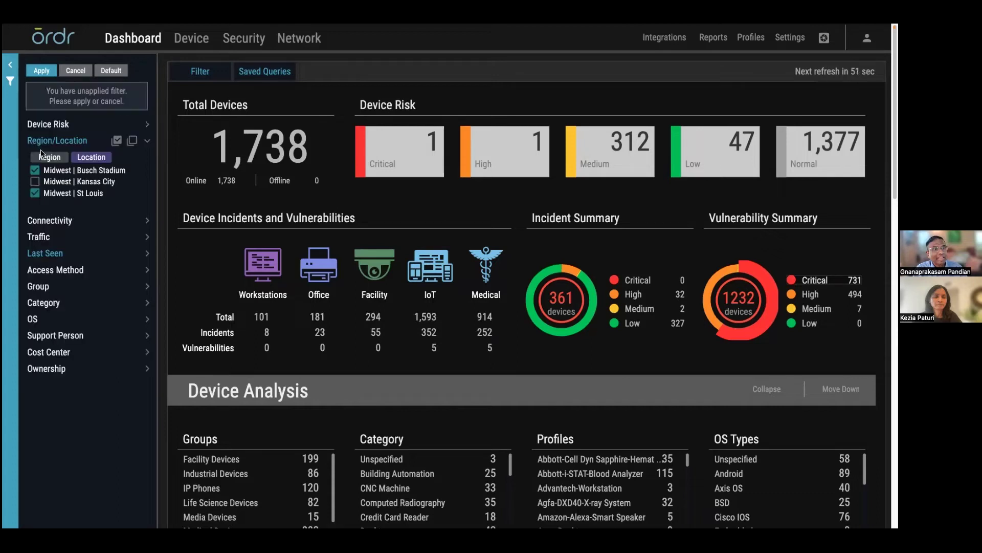
click(42, 72)
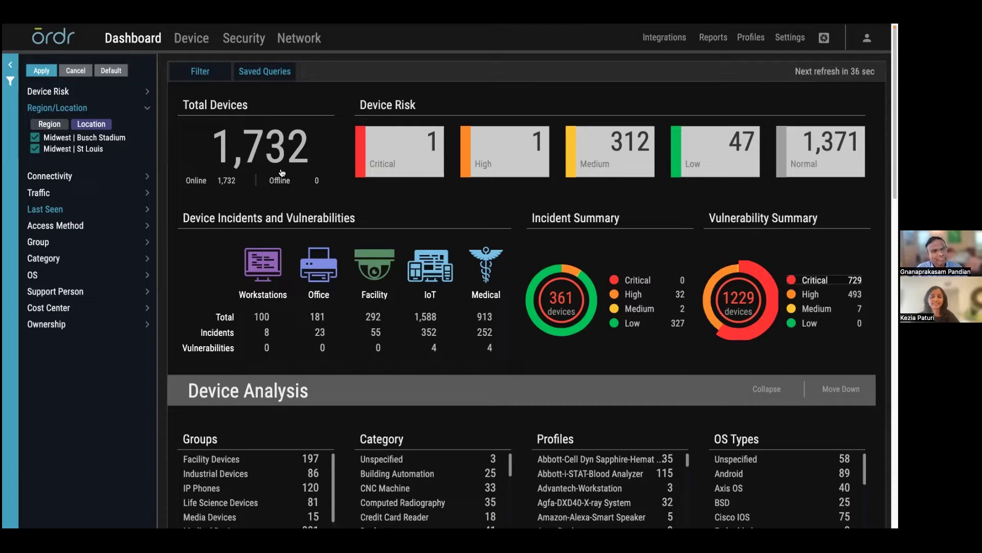
Step: Uncheck Busch Stadium and St Louis and apply, so no location filter remains
click(35, 141)
click(35, 181)
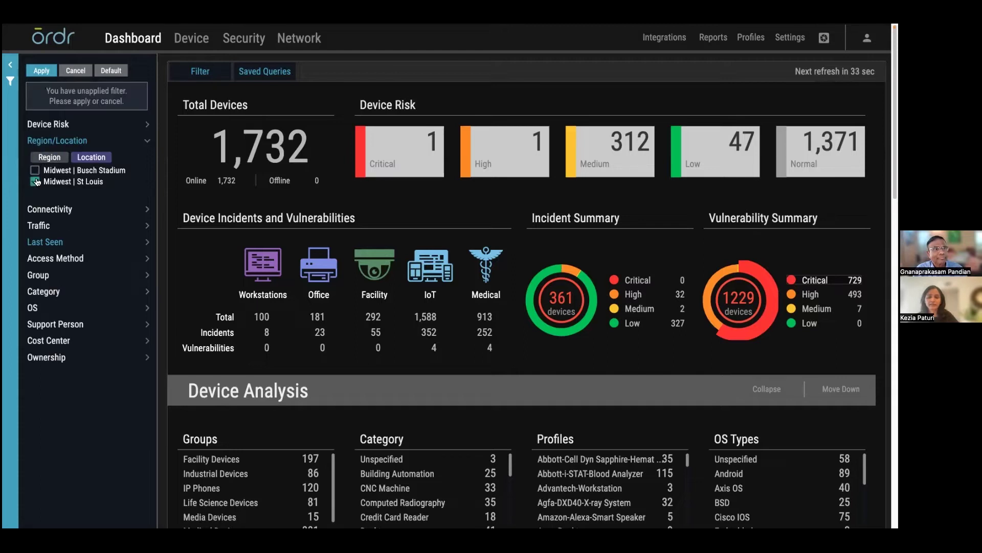
click(45, 71)
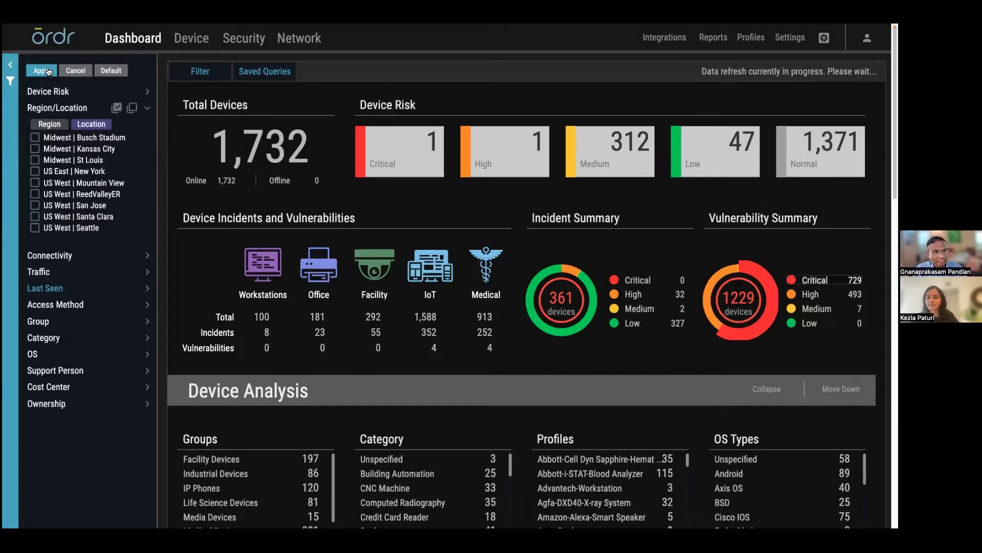
Step: Collapse Region/Location and filter the dashboard to HTM-owned devices, leaving 8,194 shown
click(147, 108)
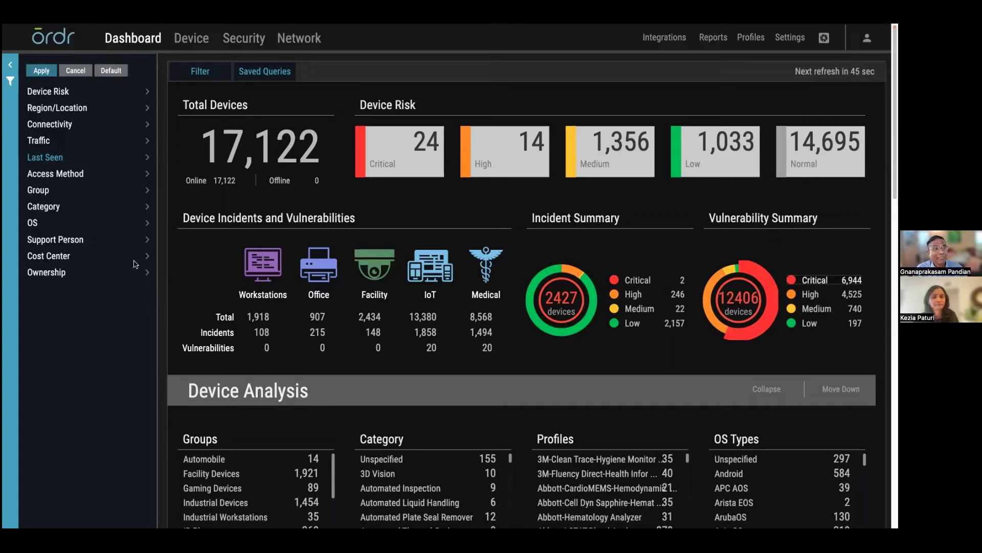
click(148, 194)
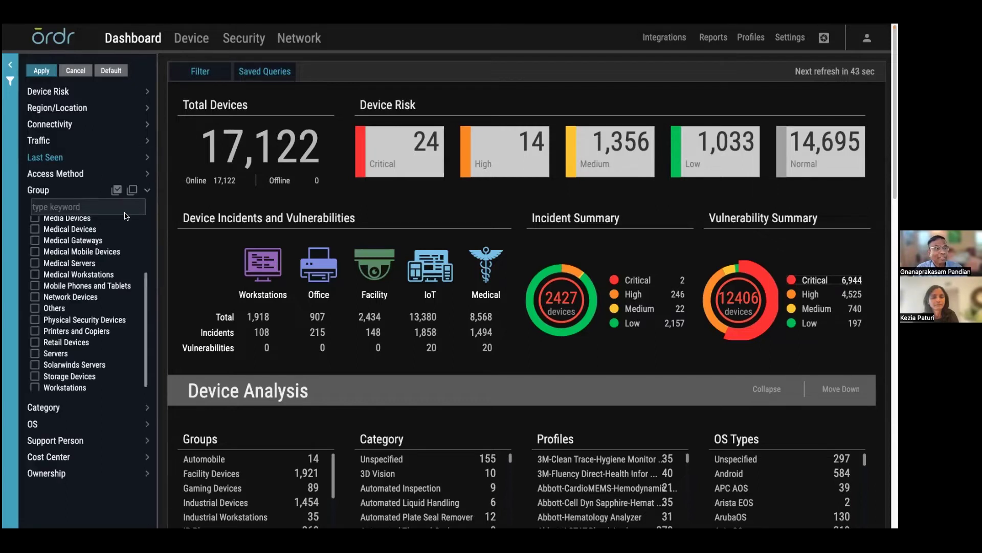
click(148, 193)
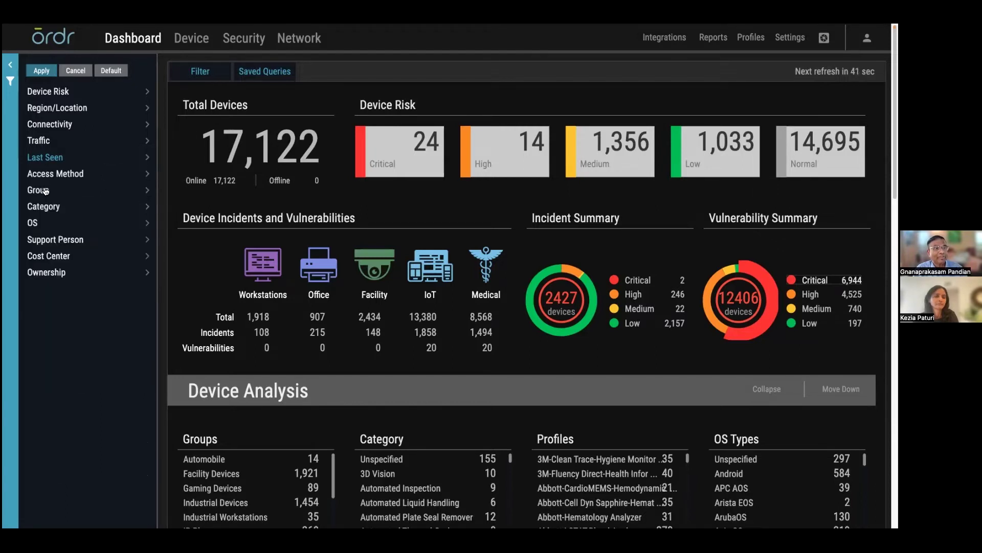
click(148, 274)
click(47, 308)
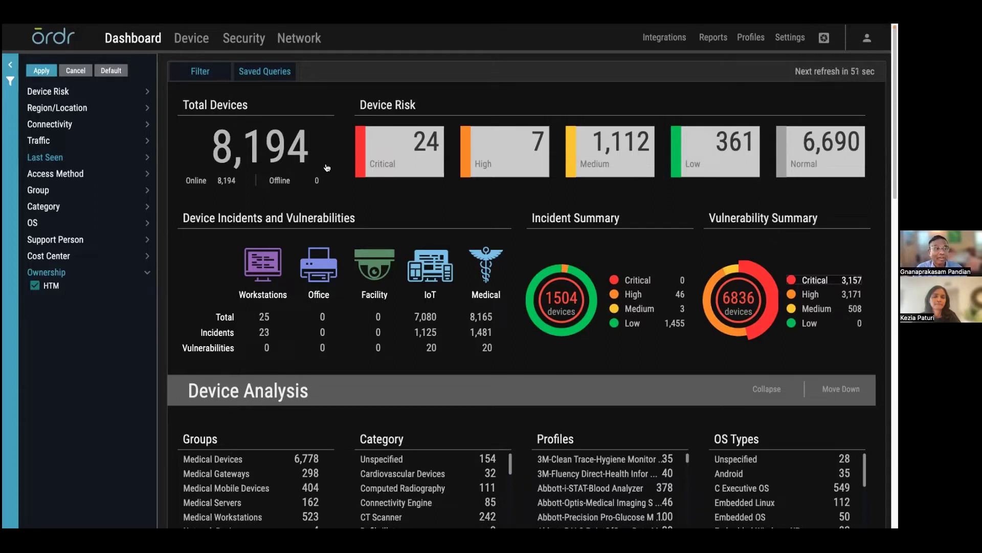
Step: Clear the HTM ownership filter to restore all 17,122 devices, then review the Cost Center choices
click(34, 285)
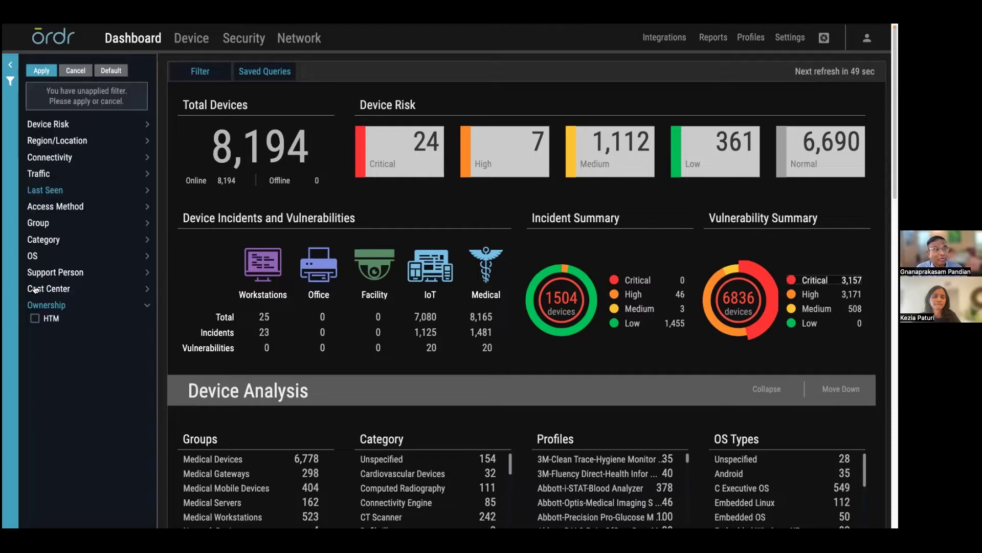
click(46, 73)
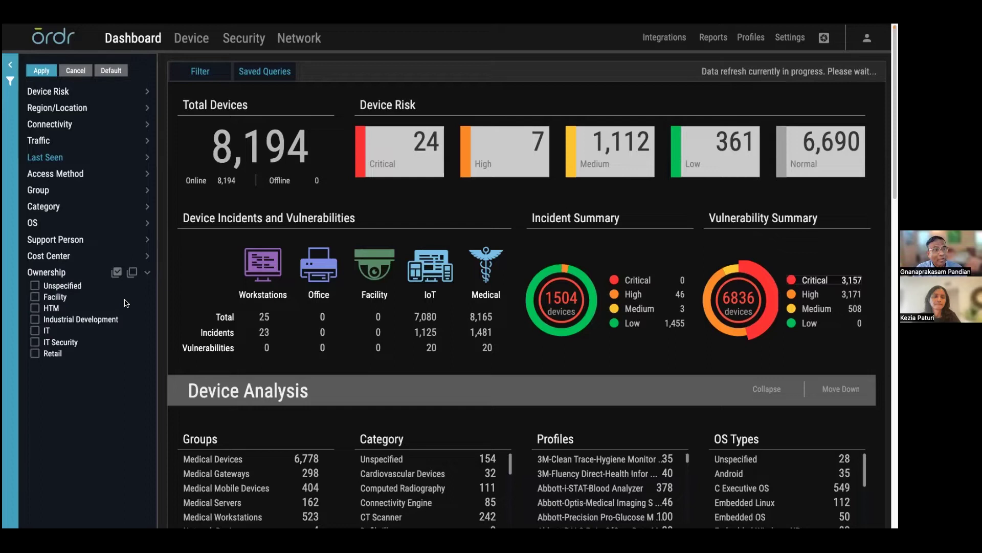
click(147, 258)
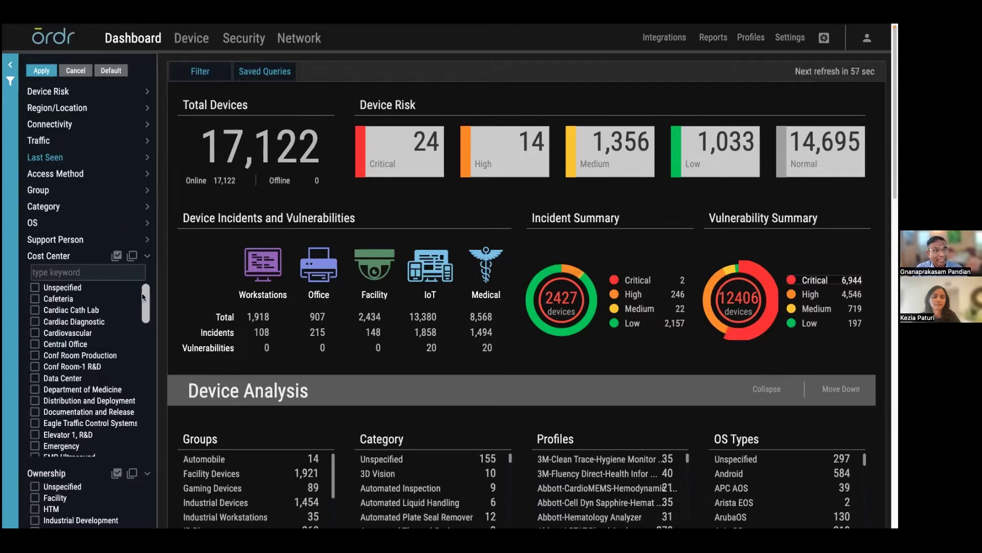
drag(144, 297, 149, 327)
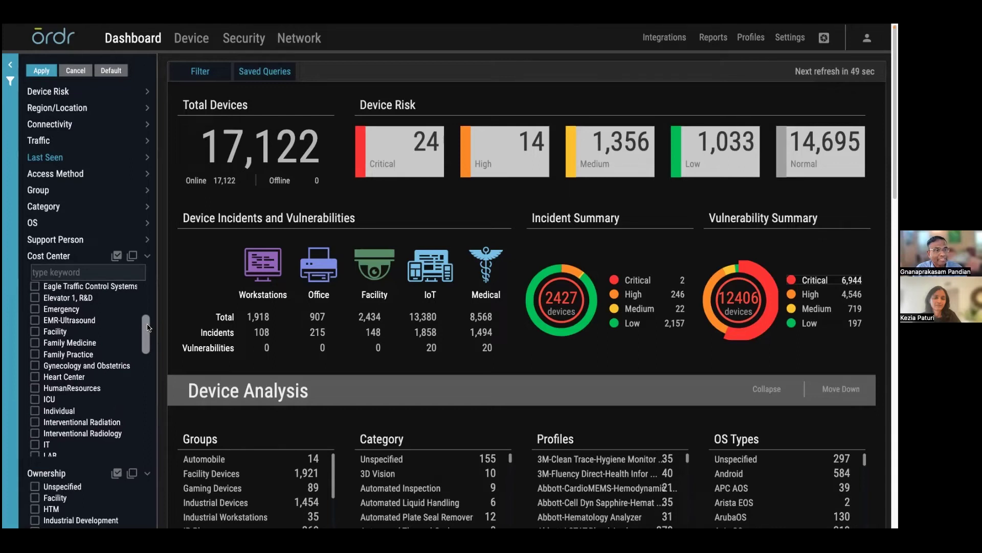
click(147, 255)
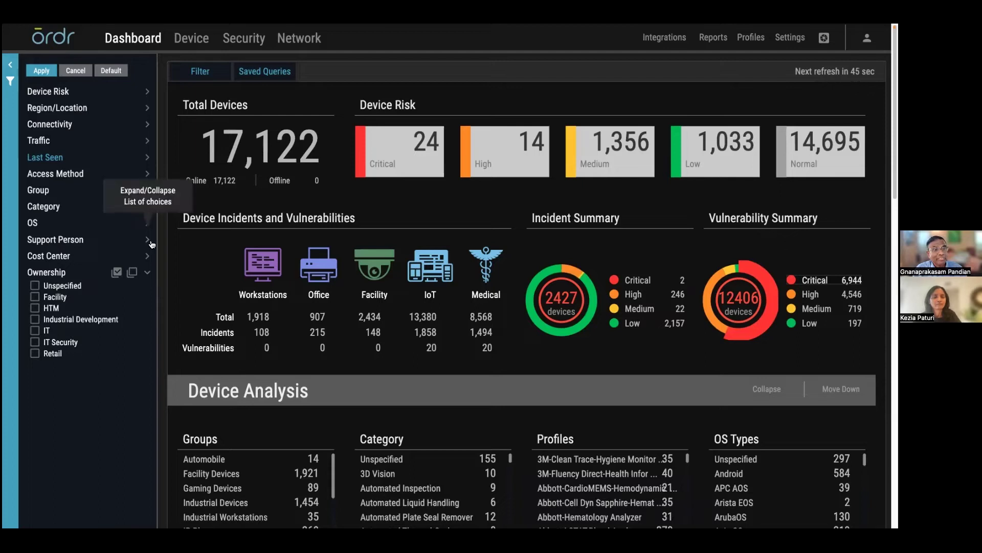
Step: Expand and collapse the Support Person filter choices
click(148, 240)
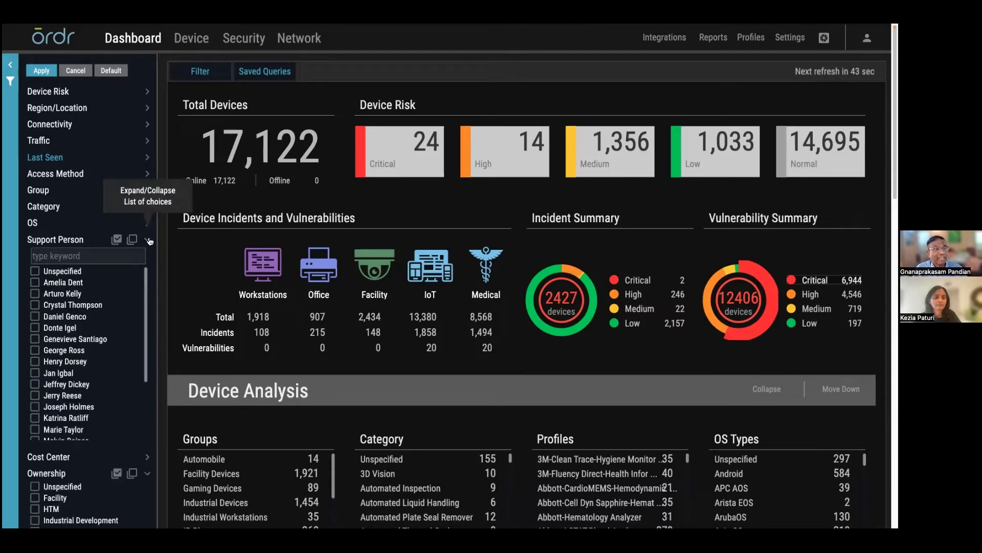
click(148, 239)
click(148, 240)
click(148, 239)
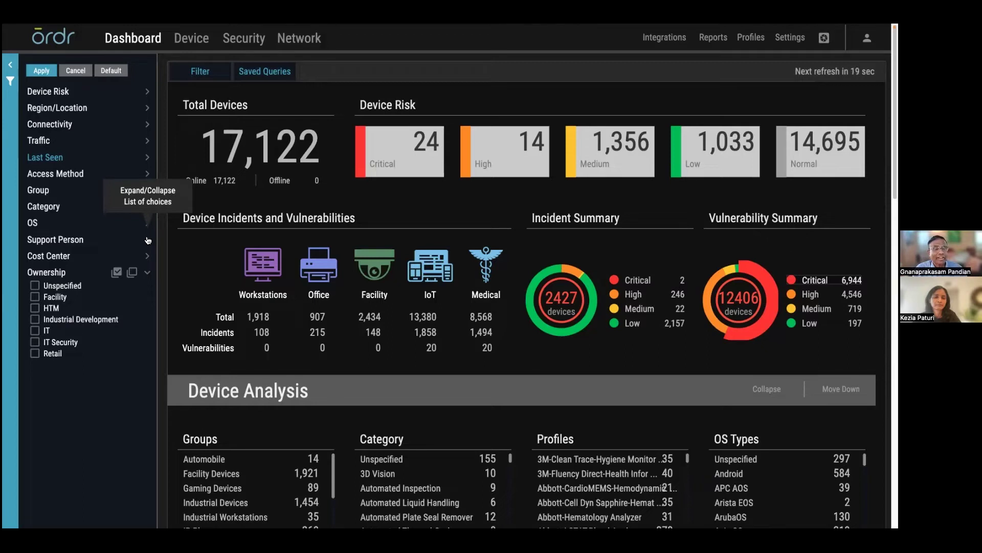
Step: Collapse the Ownership filter choices in the dashboard sidebar
click(148, 272)
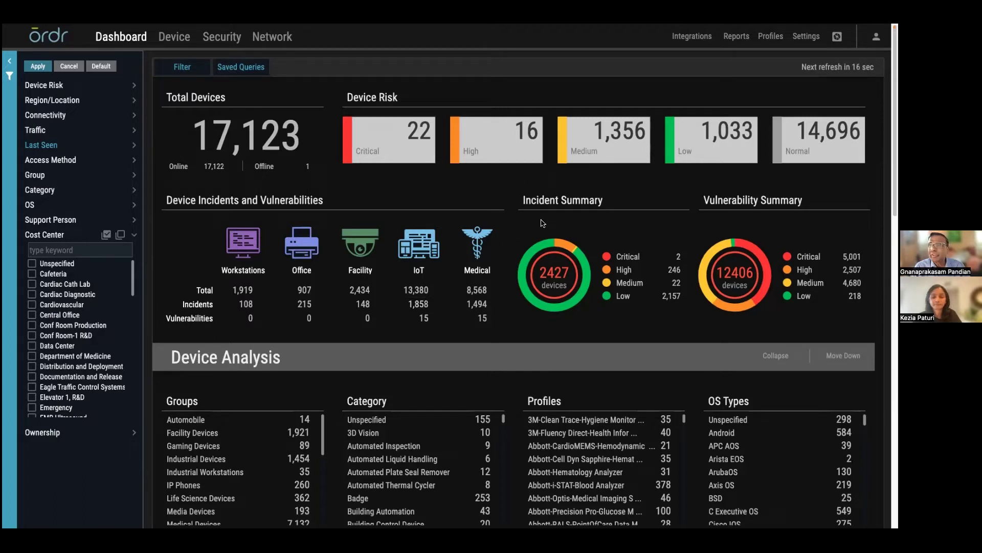
Step: Go to the Accounts settings, then to the Data Mapping (DDX) field-mapping rules
click(807, 36)
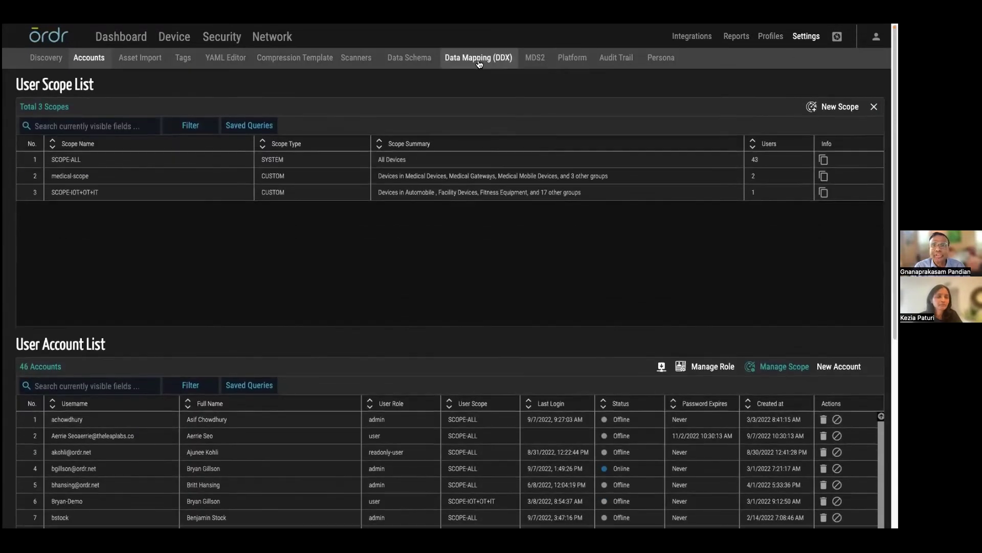
click(482, 61)
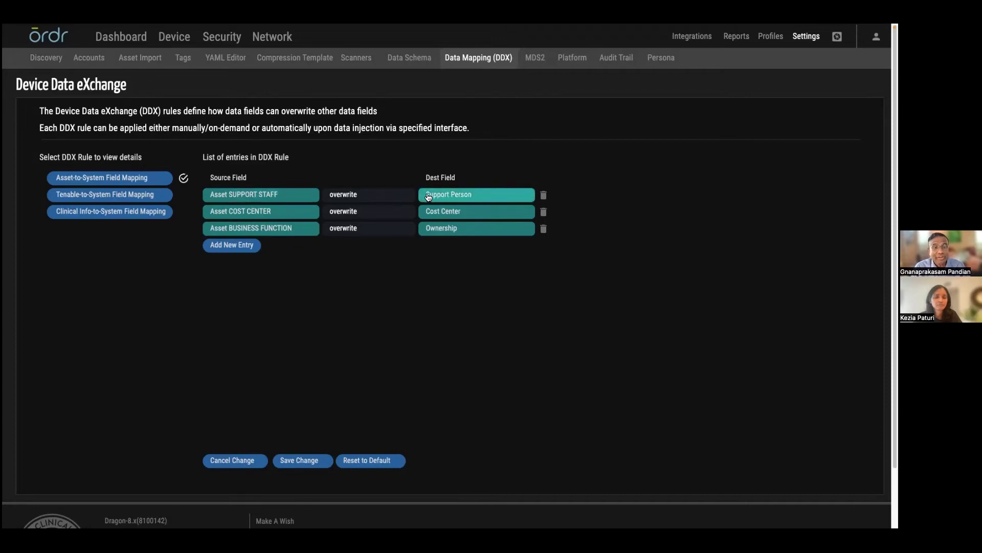
Step: Show the Data Schema system fields and start editing the Support Person friendly display name
click(417, 62)
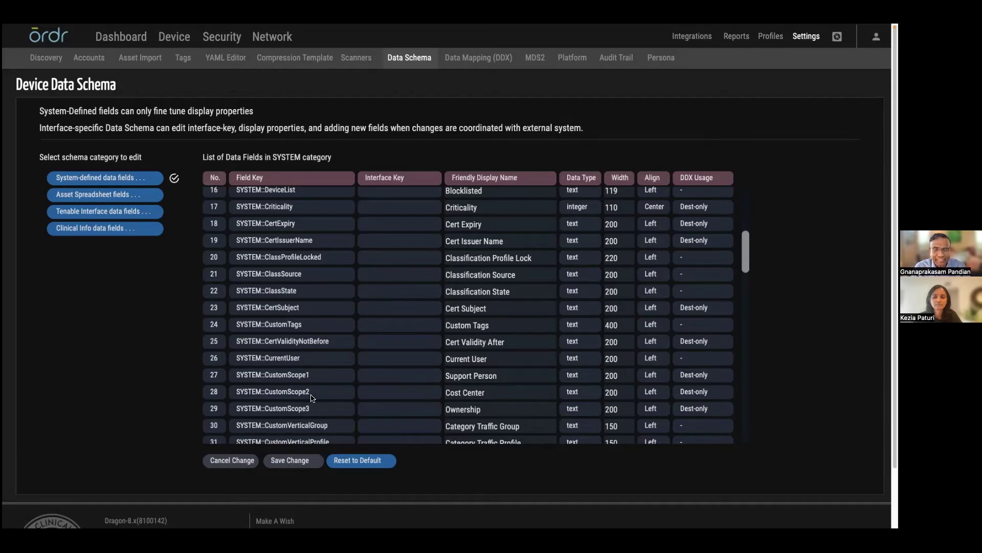
double_click(497, 376)
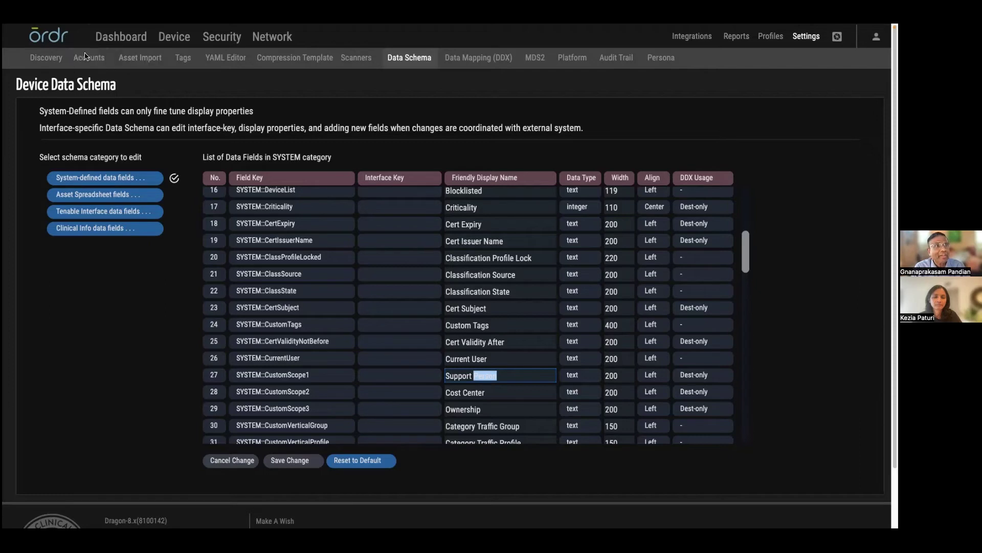
click(128, 35)
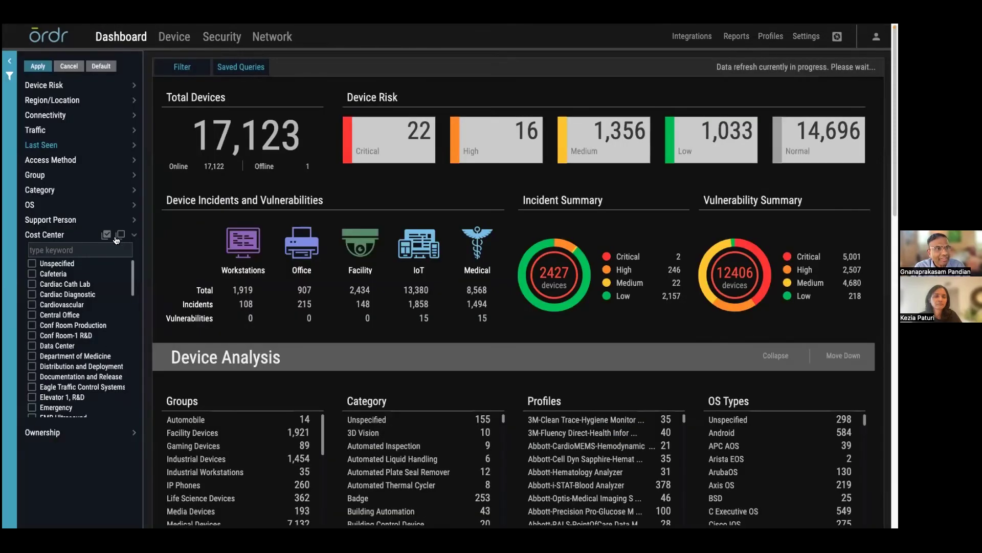
click(133, 237)
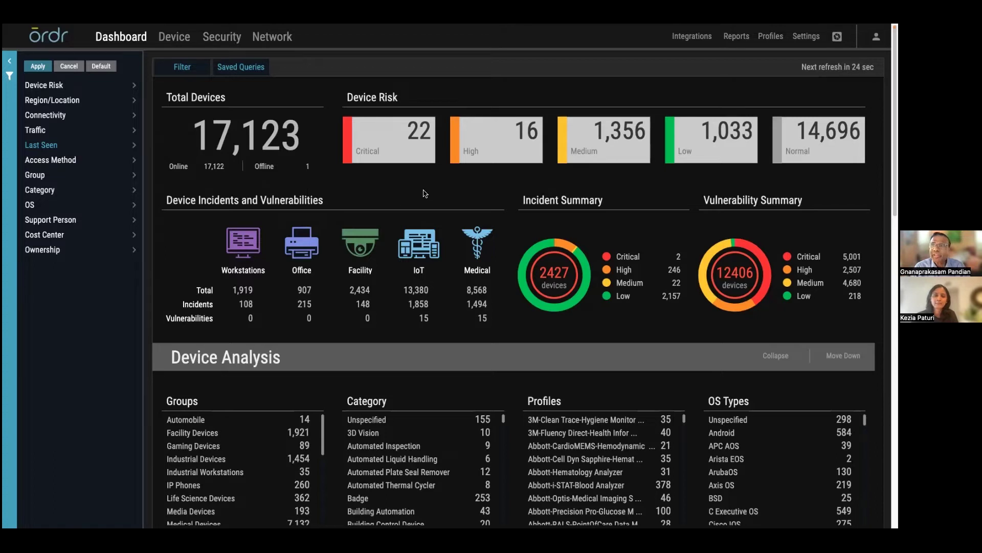
Step: Go to Settings > Accounts to view the three user scopes and 46 user accounts
click(805, 39)
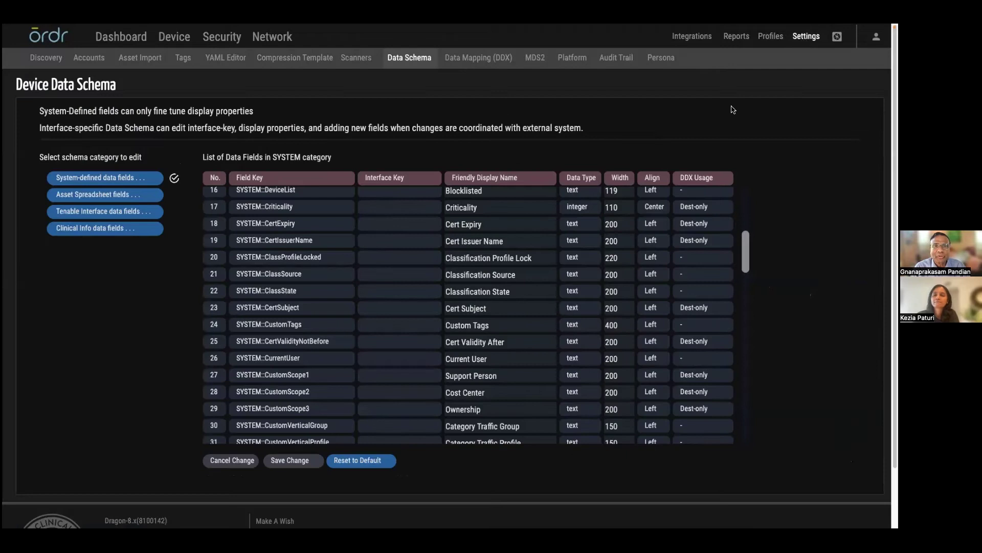
click(96, 62)
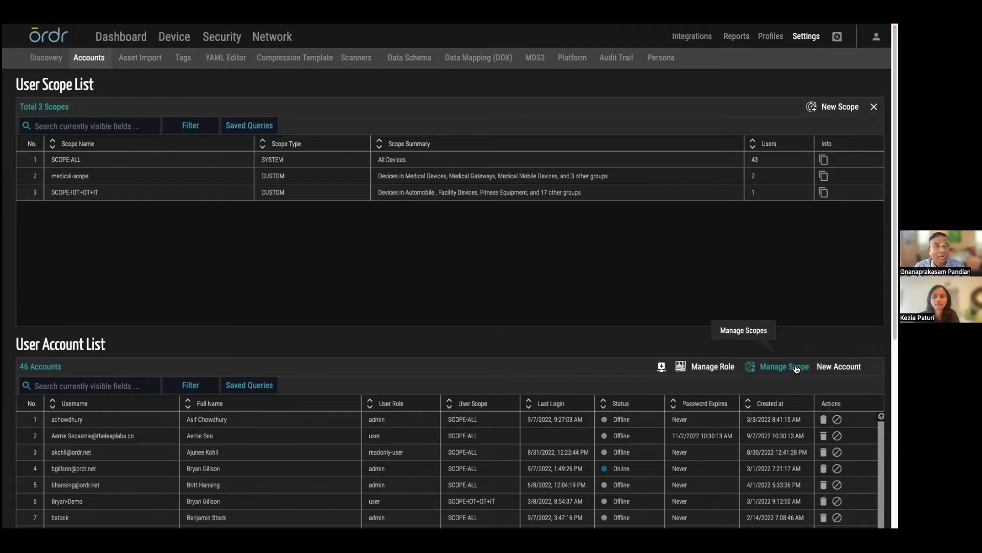
click(673, 162)
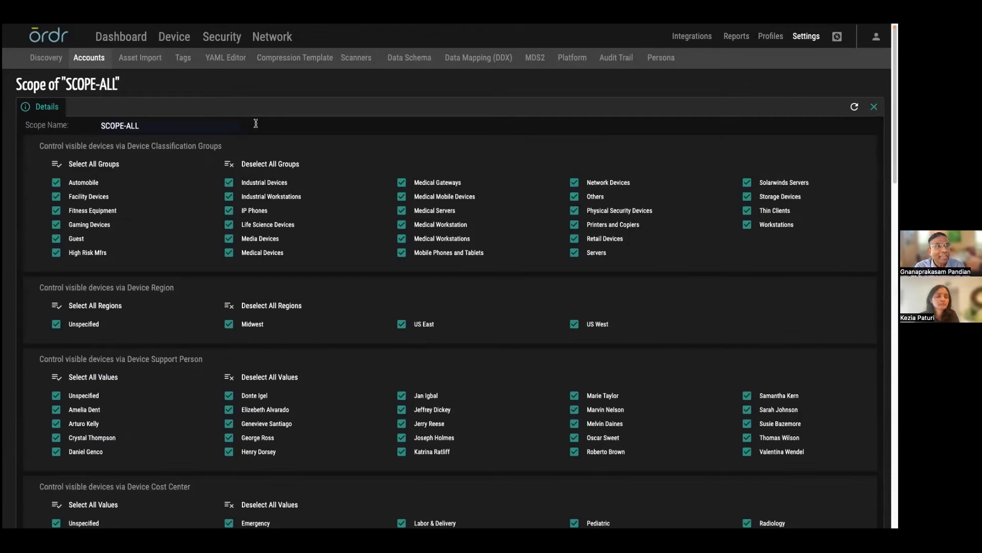
click(109, 124)
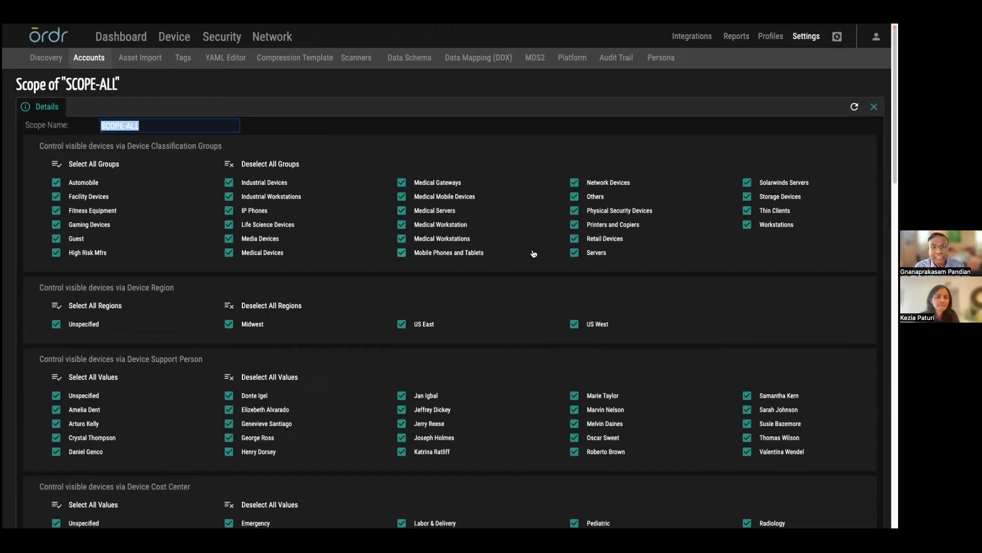
scroll(507, 297, down, 2)
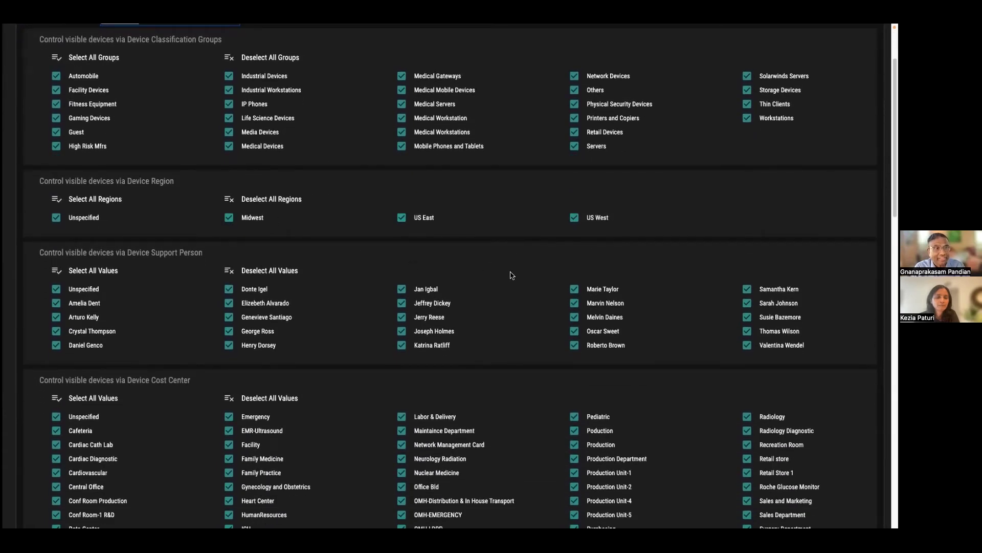
scroll(511, 274, down, 3)
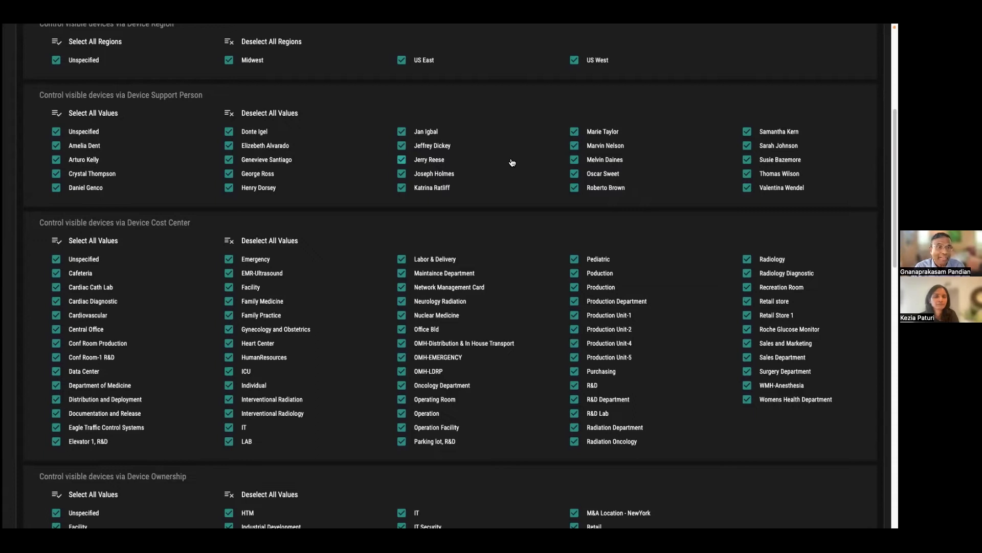
scroll(508, 162, down, 3)
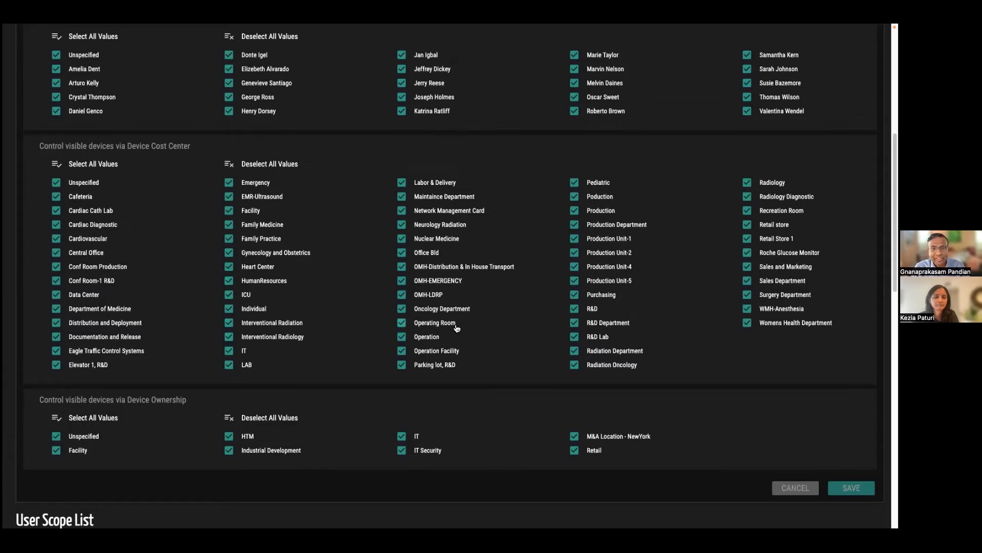
scroll(505, 320, down, 4)
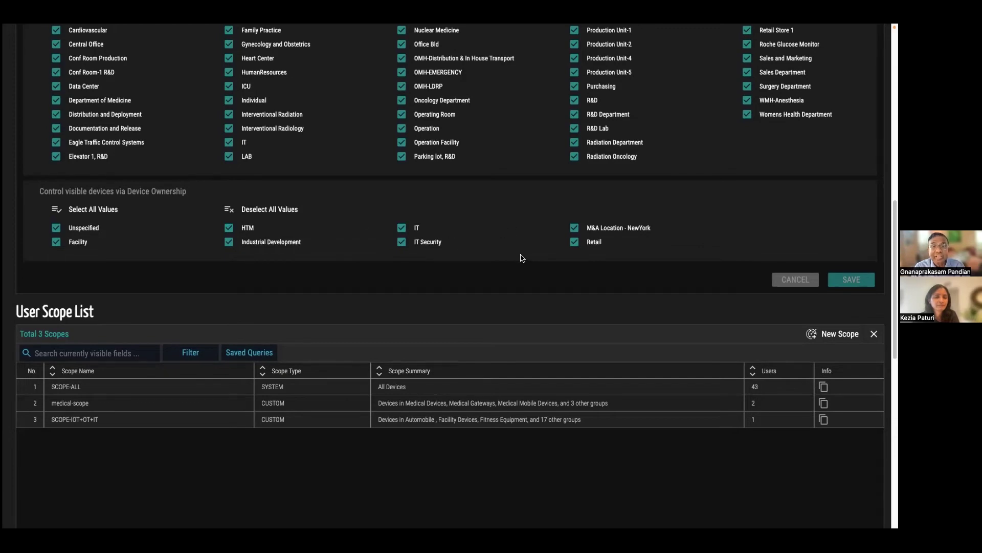
scroll(522, 258, up, 15)
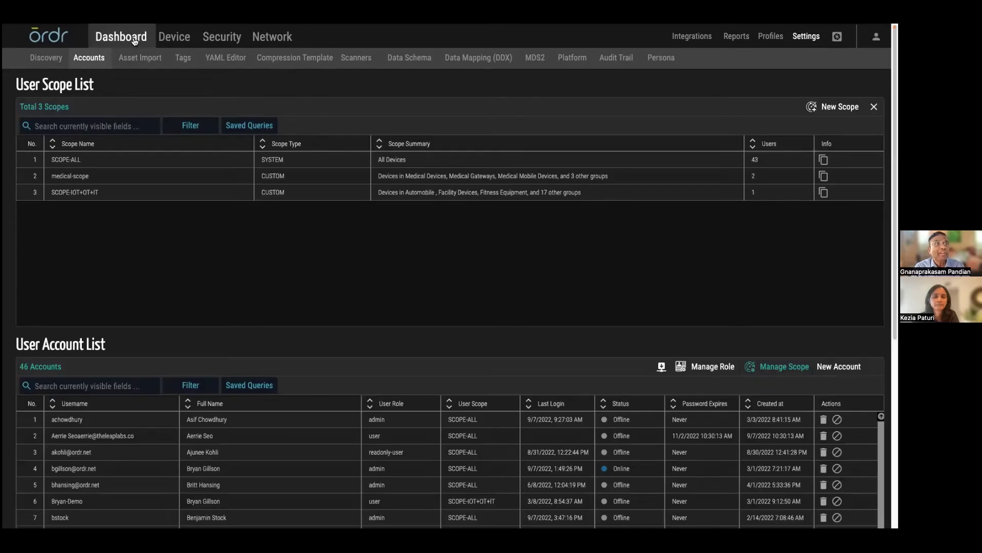
Step: Return to the dashboard and browse the Support Person, Cost Center and Ownership filters, leaving Cost Center expanded
click(135, 41)
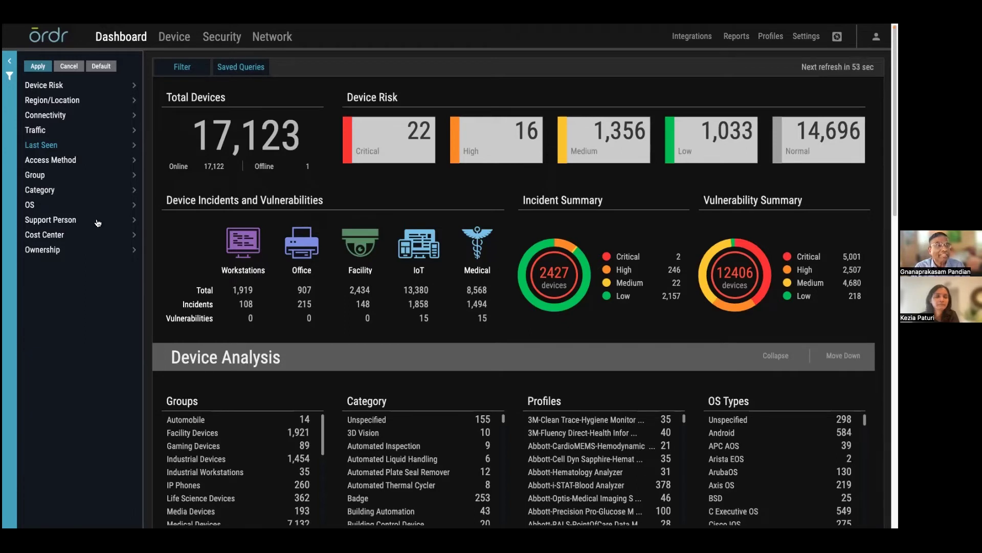
click(134, 221)
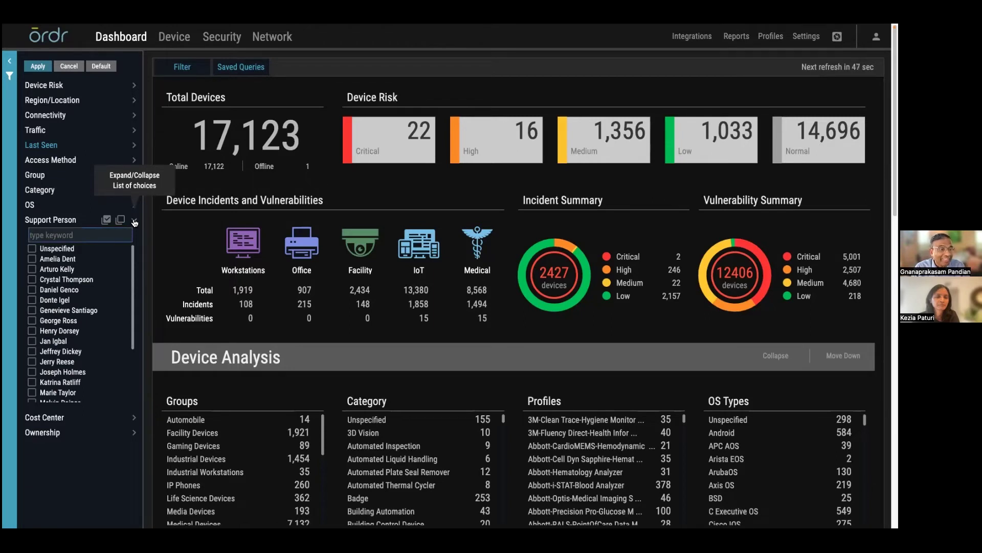
click(134, 221)
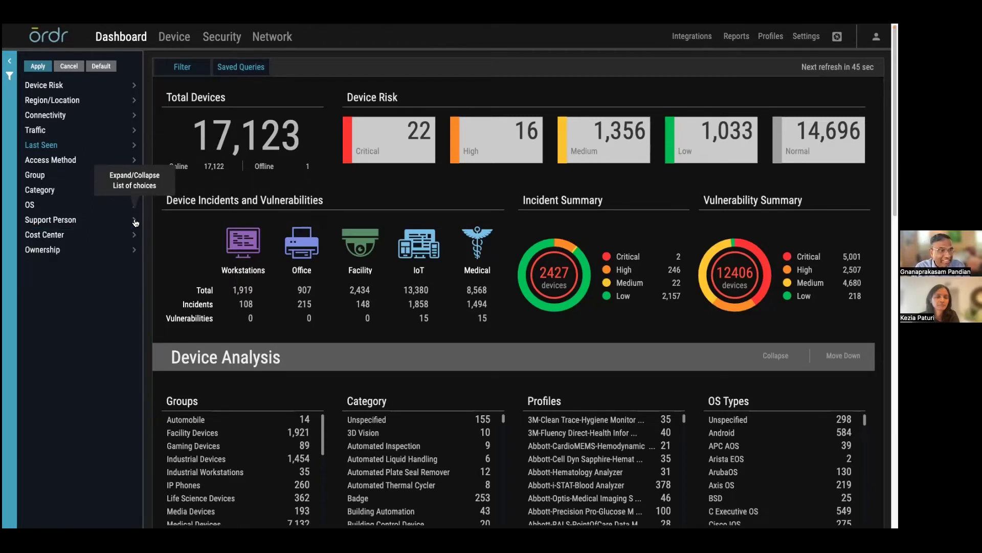
click(134, 236)
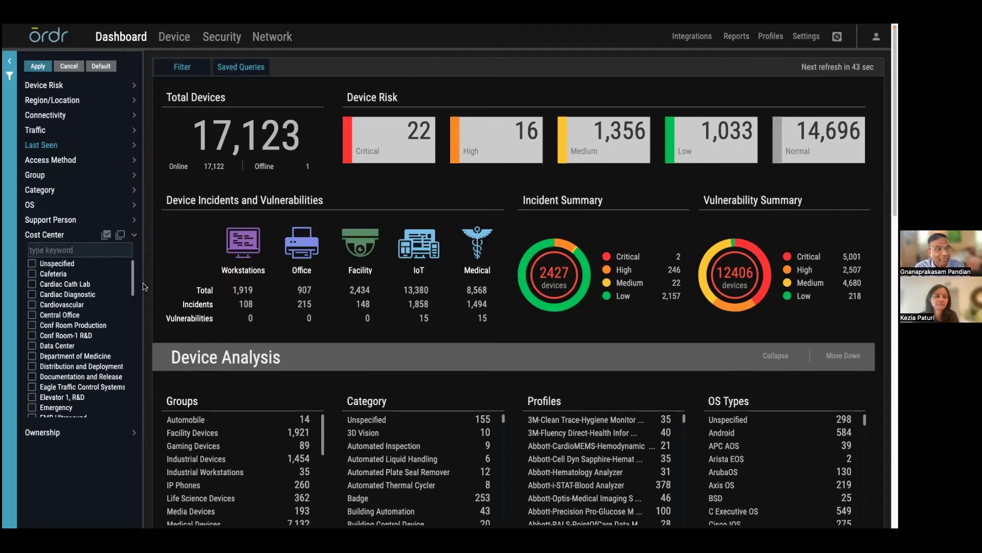
mouse_move(132, 278)
mouse_down()
mouse_move(130, 351)
mouse_move(129, 277)
mouse_up()
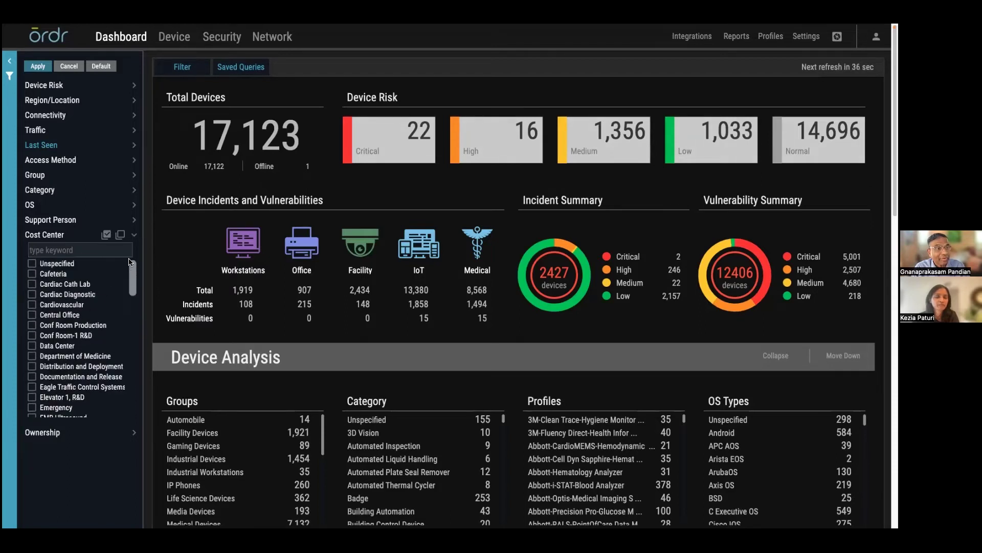
click(135, 434)
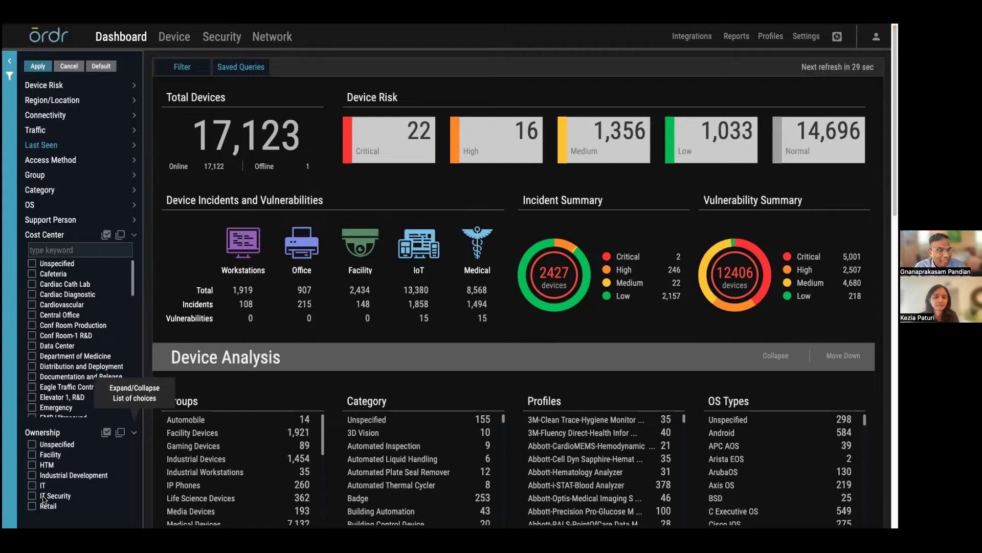
click(136, 433)
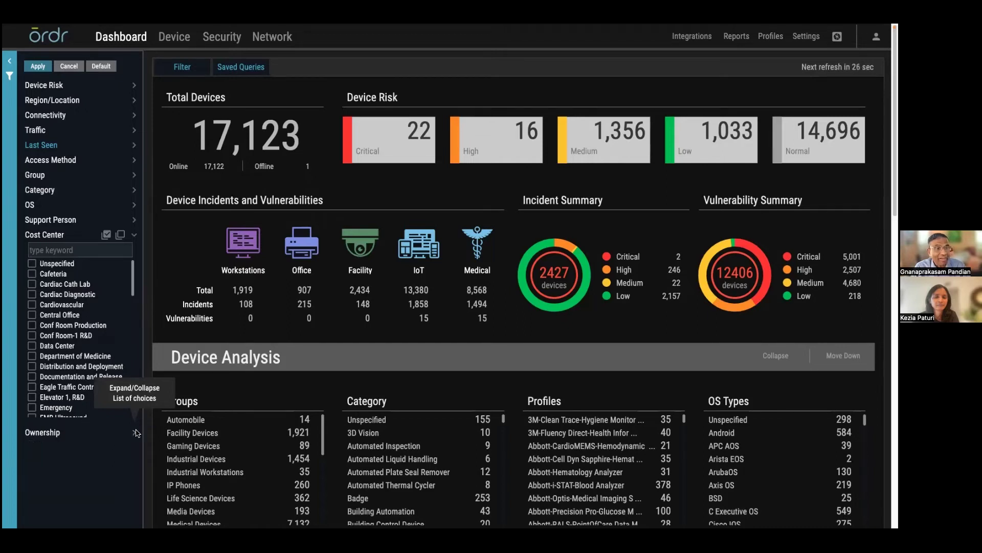
Step: Collapse the Cost Center checklist in the dashboard filter sidebar
click(134, 237)
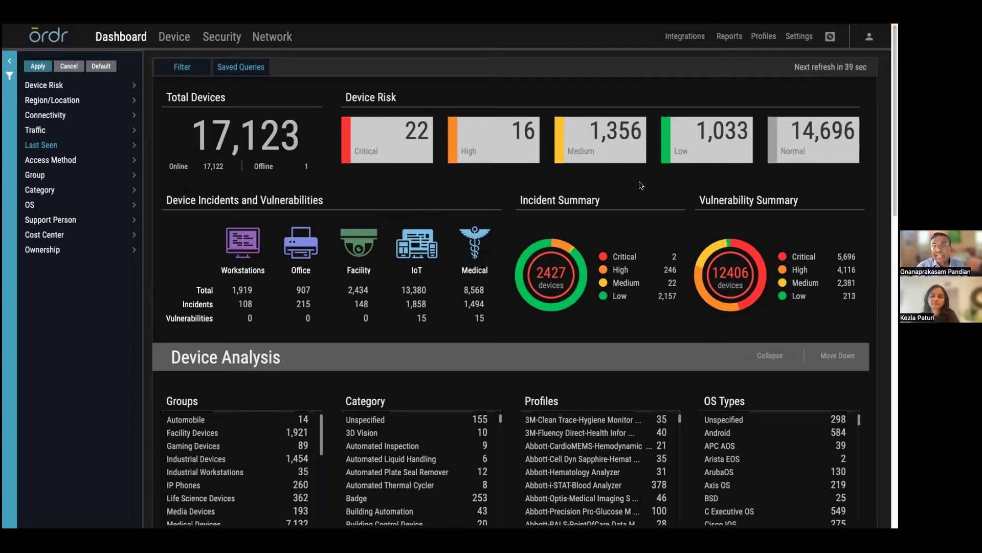
Step: From Account settings, close the current role privileges and open the custom HTM-only role's privileges
click(798, 37)
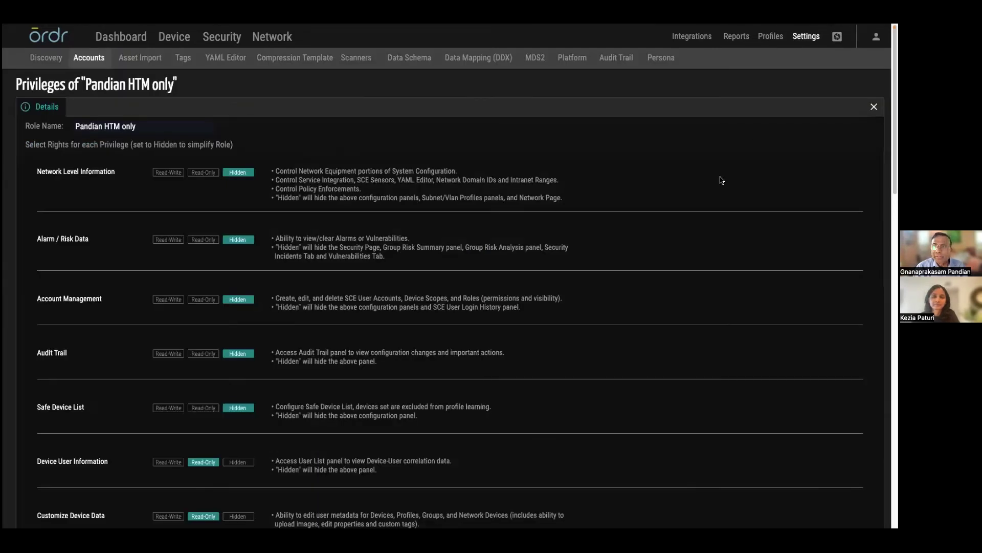
click(874, 107)
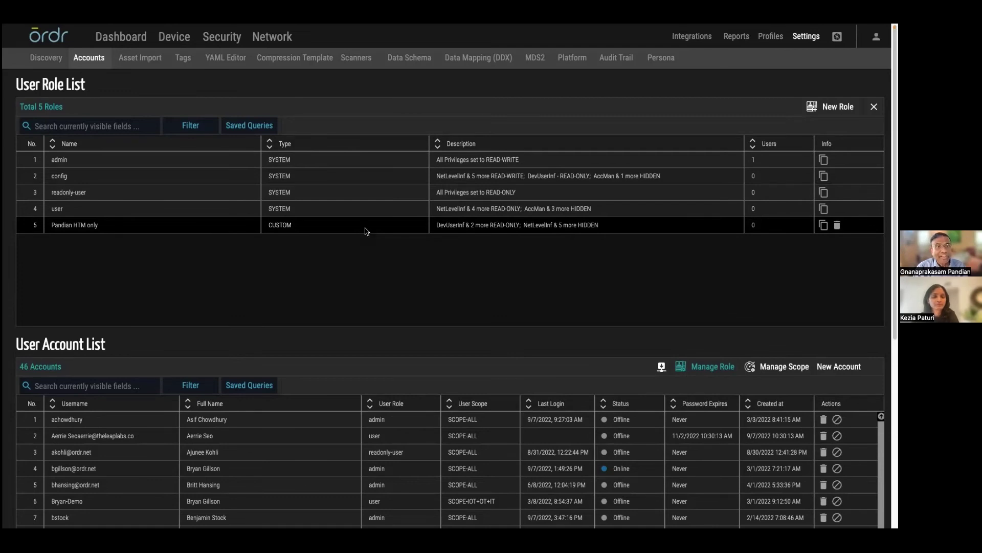
click(366, 232)
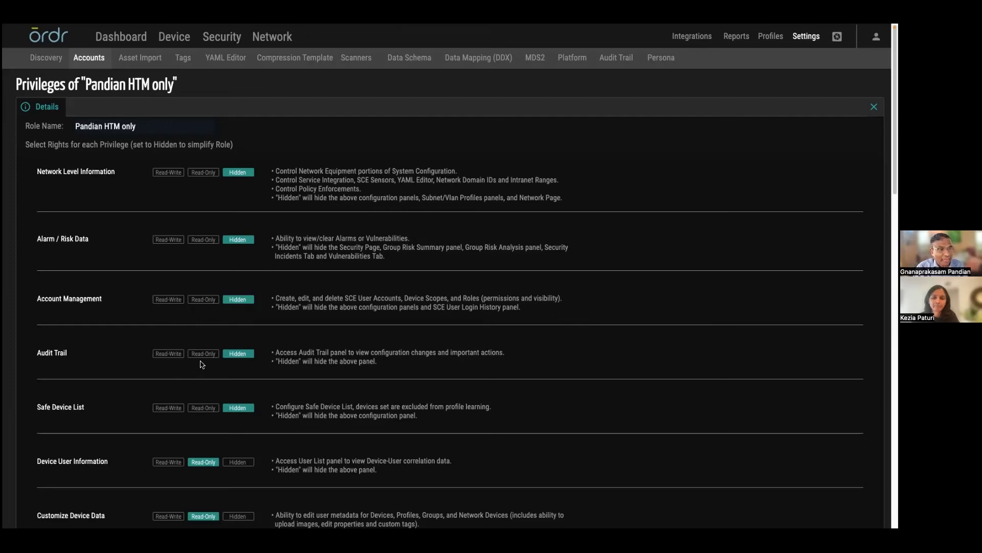
Step: Set Customize Device Data to Read-Write for the HTM-only role and save its privileges
scroll(202, 364, down, 10)
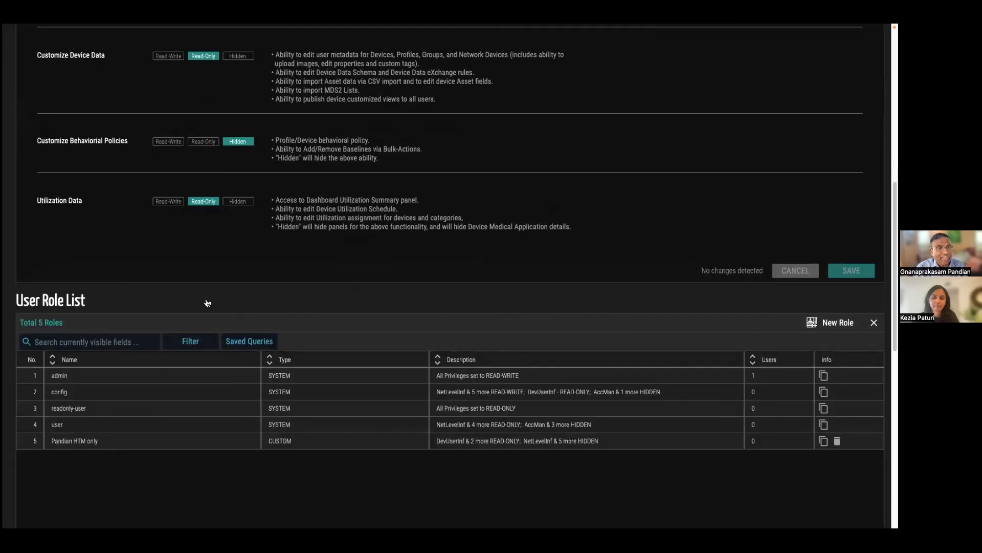
scroll(205, 290, up, 5)
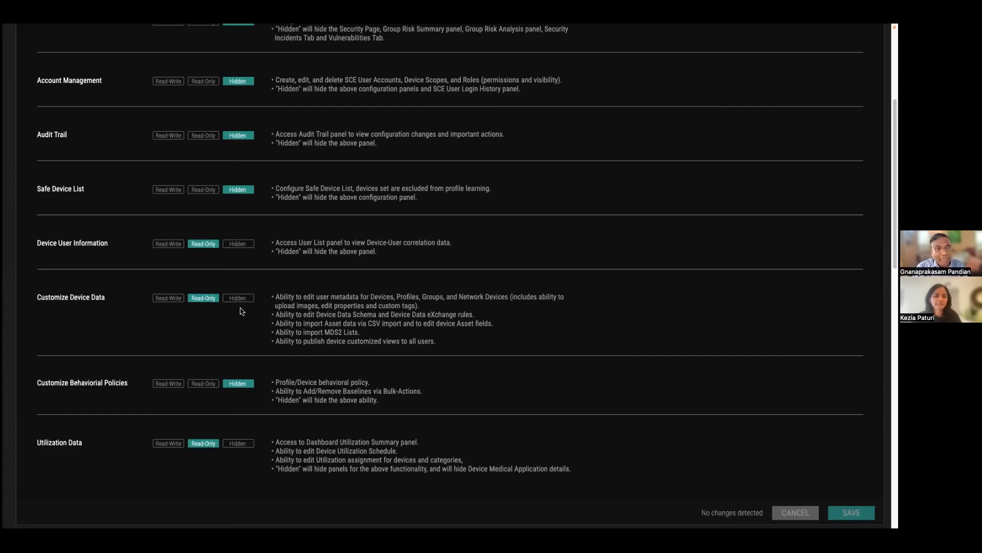
click(167, 297)
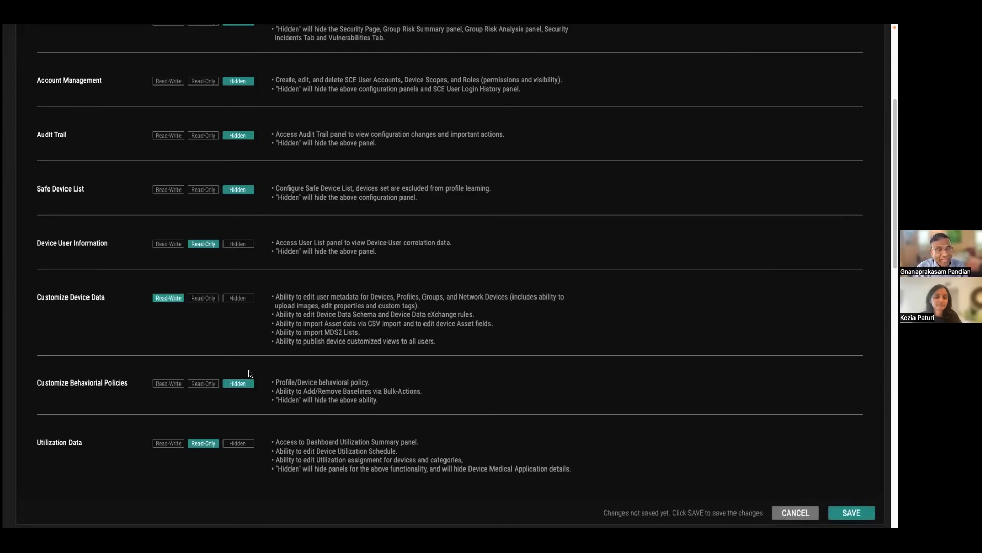
scroll(251, 371, down, 1)
scroll(251, 371, down, 1)
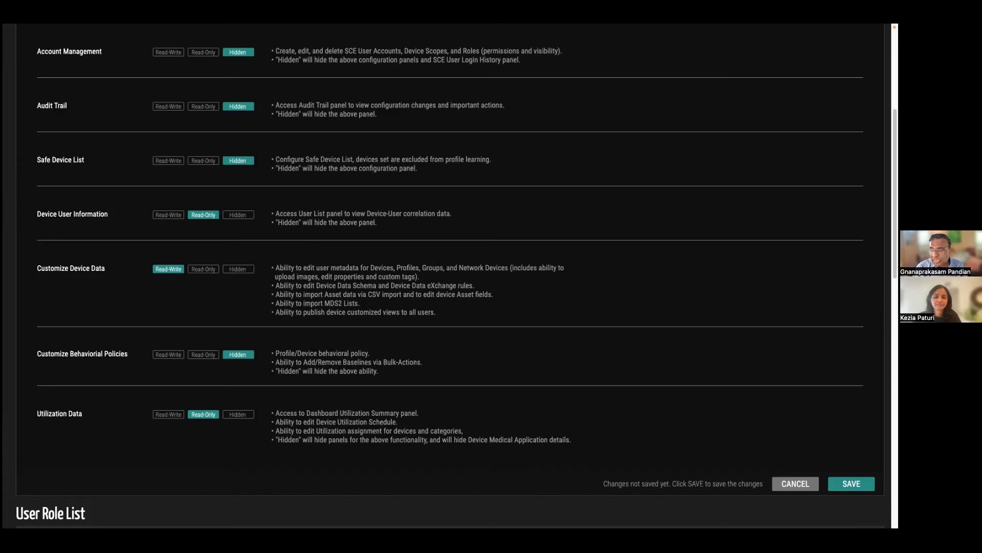
click(852, 483)
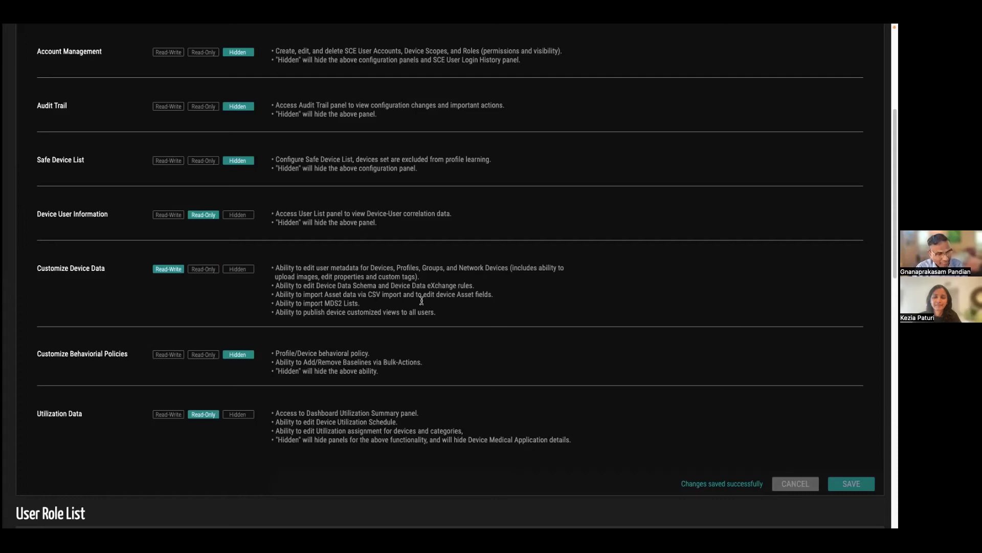
scroll(173, 184, up, 5)
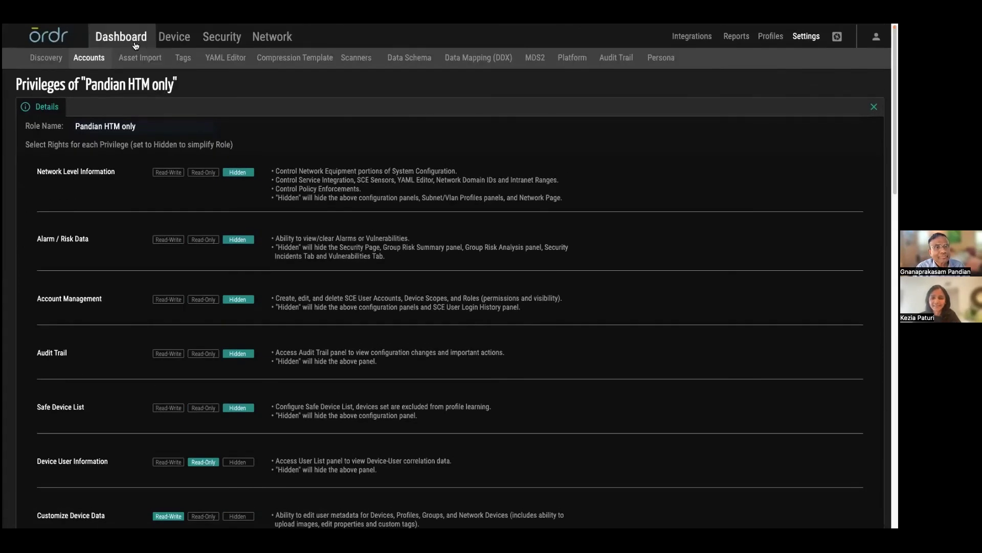
Step: Return to the device Dashboard to view the refreshed vulnerability counts
click(136, 45)
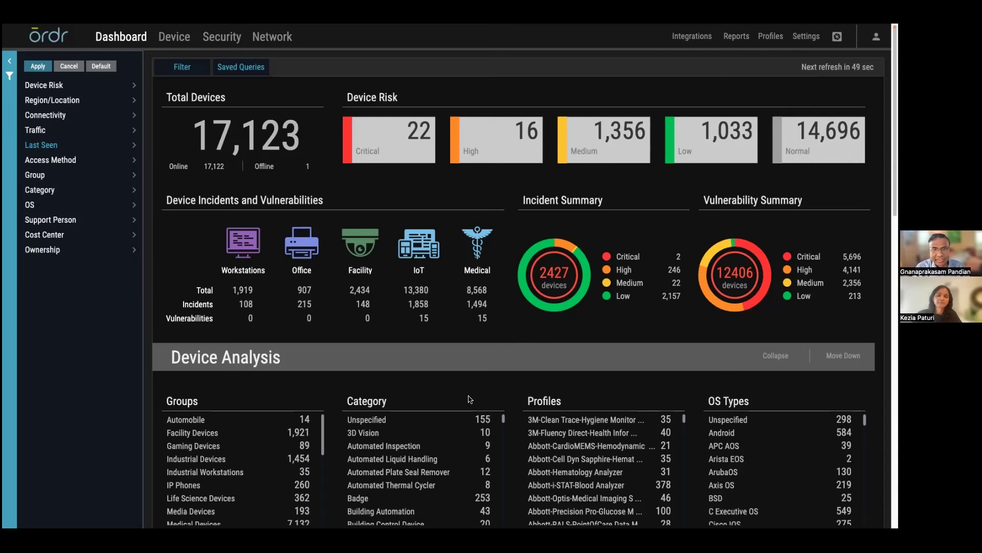
mouse_move(6, 28)
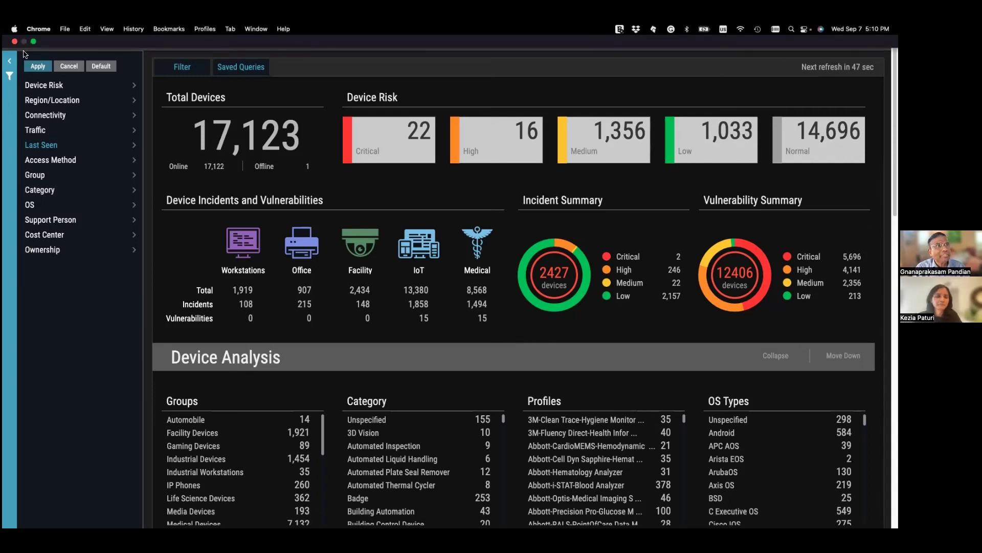